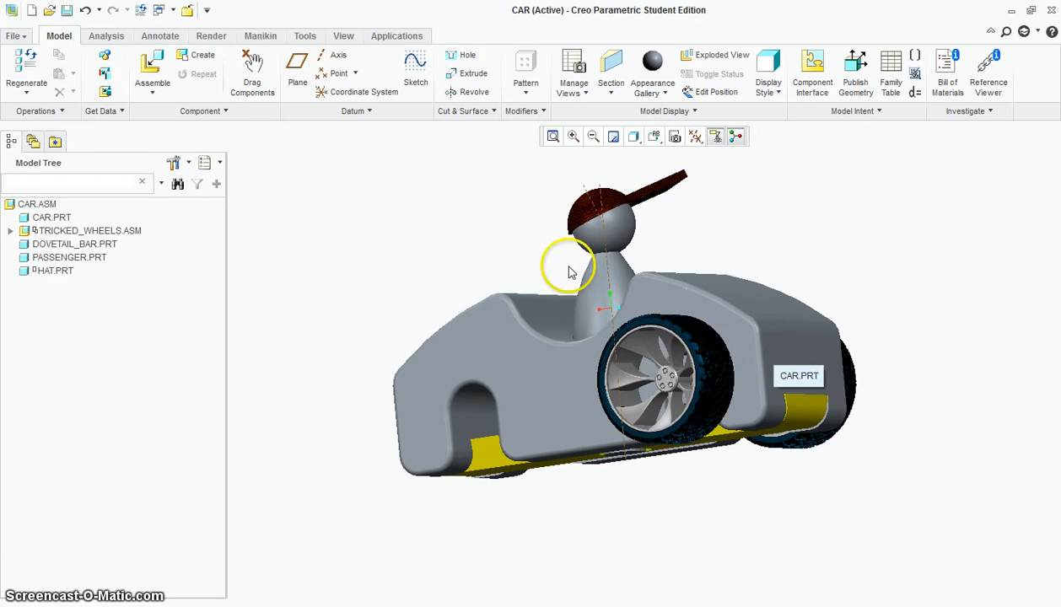
Insert tricked_wheels.asm from the Tricked Wheels folder into the car assembly and set its connection type to Pin.
click(153, 71)
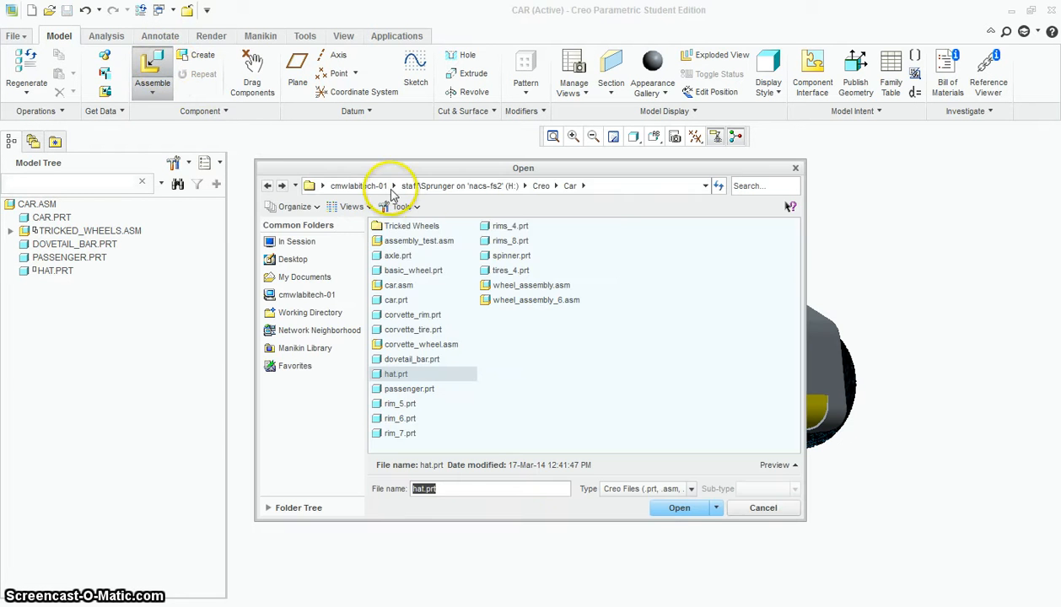
double_click(410, 226)
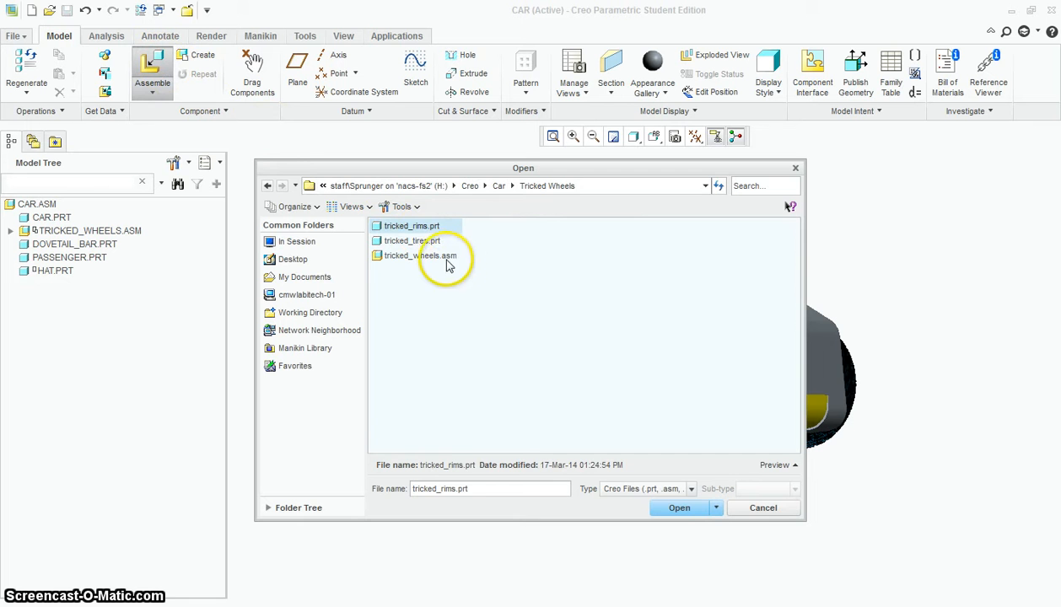
click(445, 259)
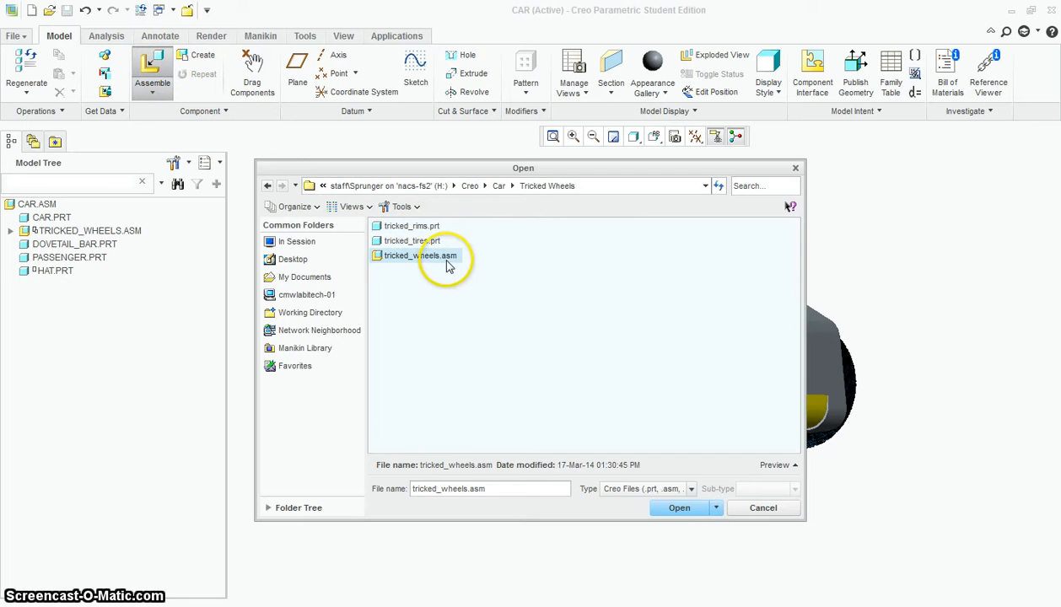
click(682, 508)
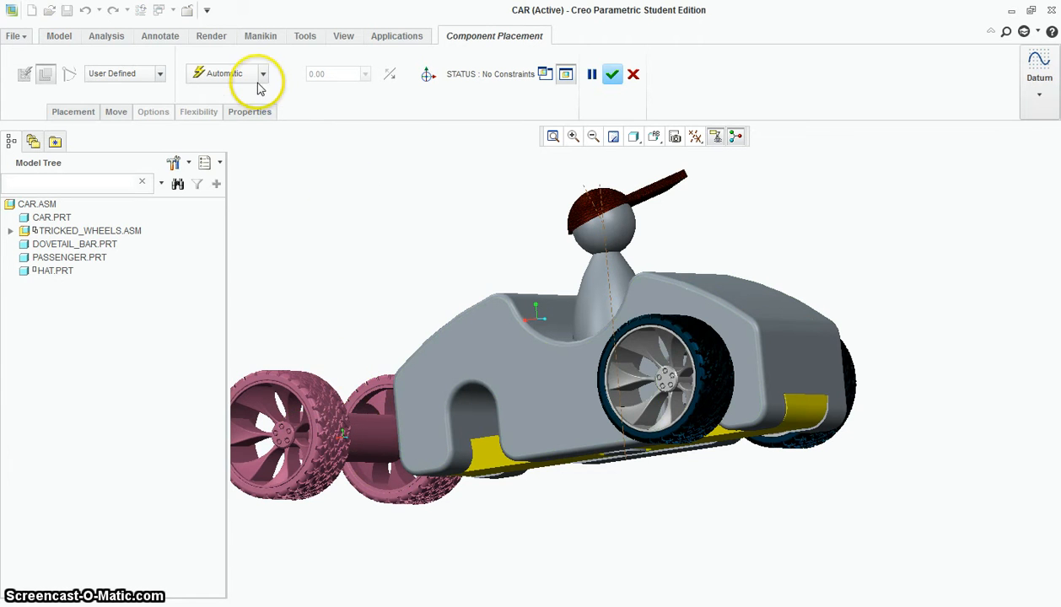
click(160, 74)
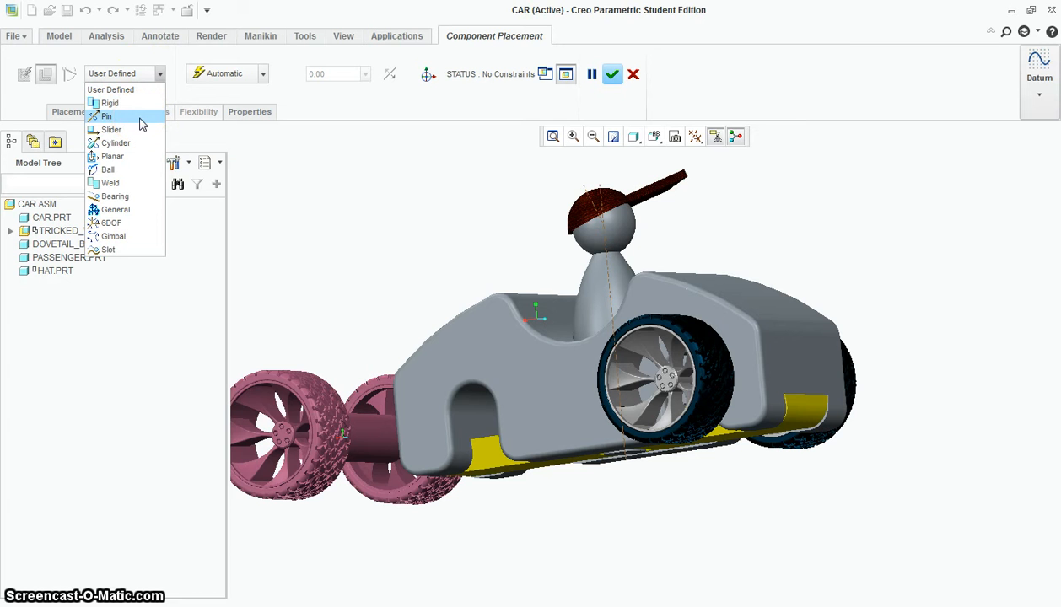
click(106, 117)
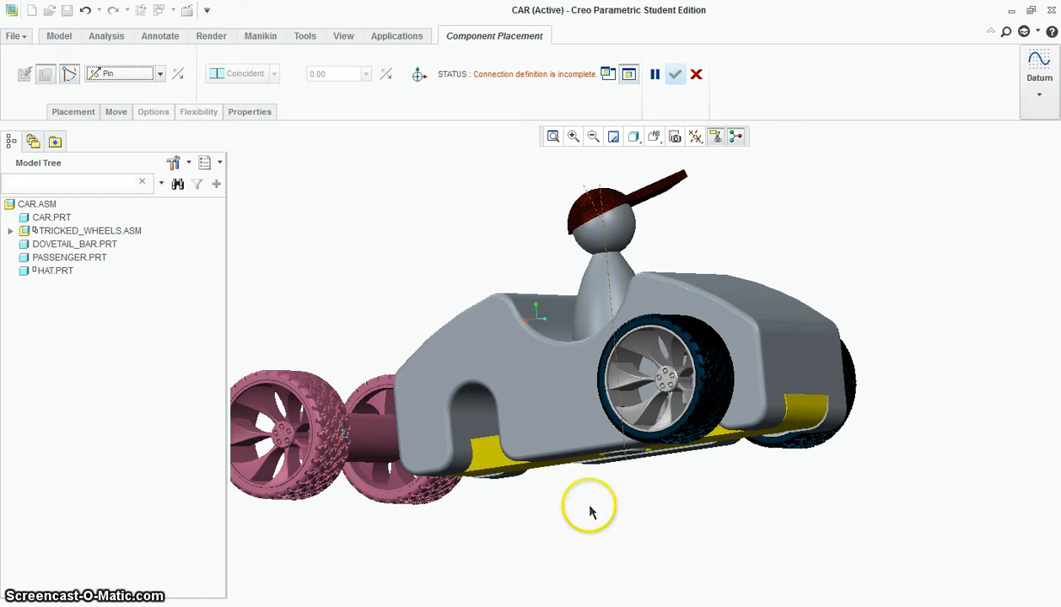
Define the pin's axis alignment between the new wheel set's axle cylinder and the rounded axle opening at the car body's empty end.
scroll(793, 379, up, 1)
scroll(456, 447, down, 2)
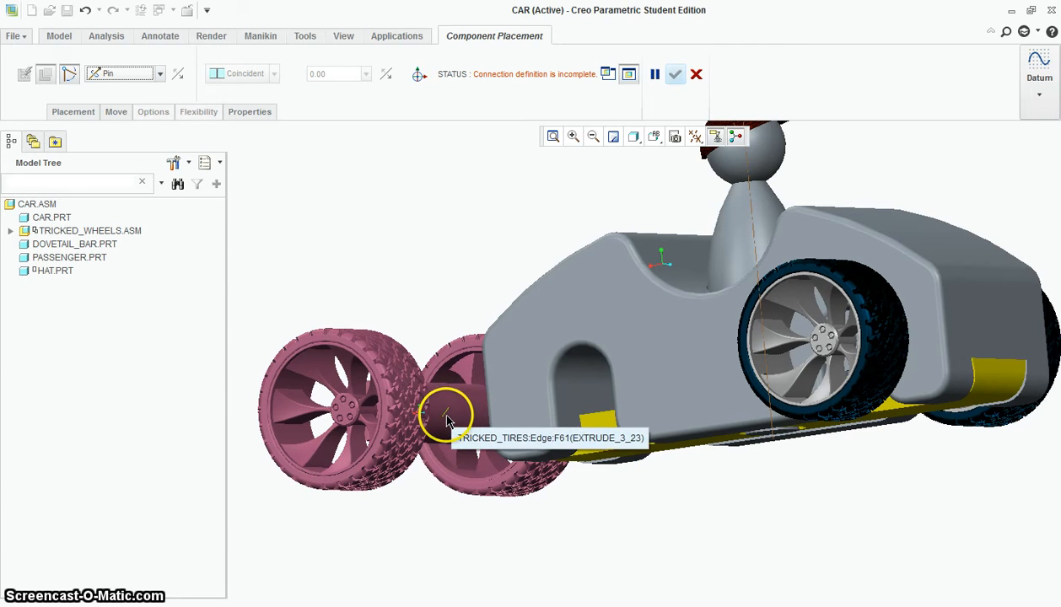
scroll(447, 420, down, 3)
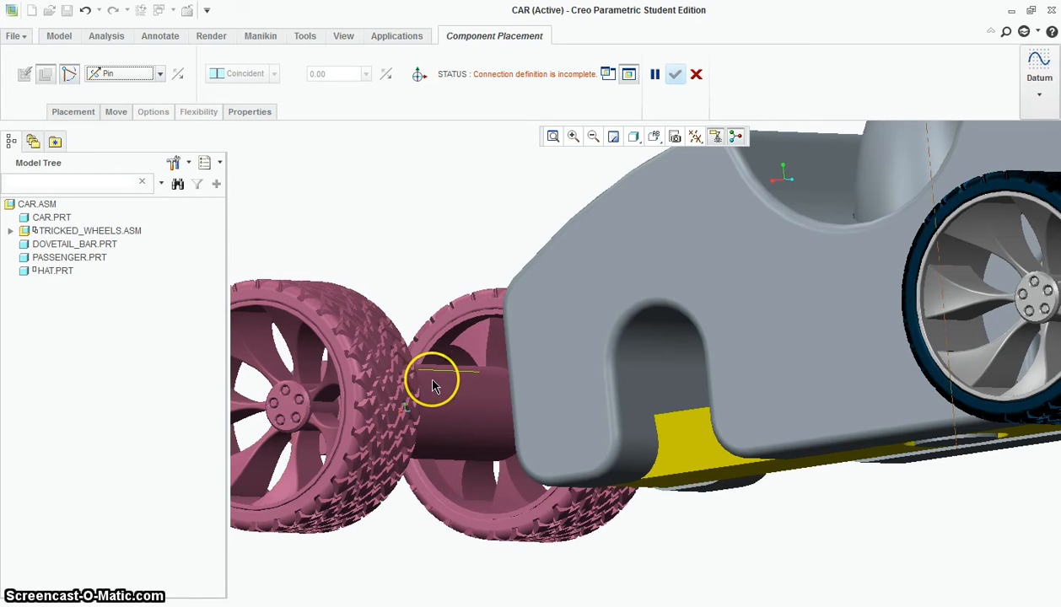
scroll(438, 439, up, 2)
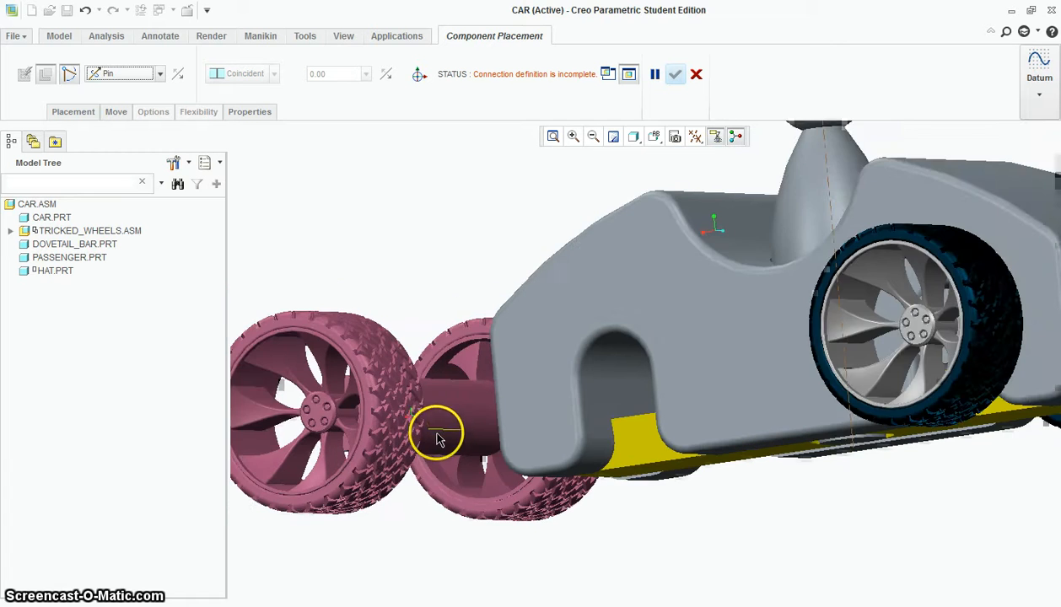
middle_drag(434, 415, 428, 414)
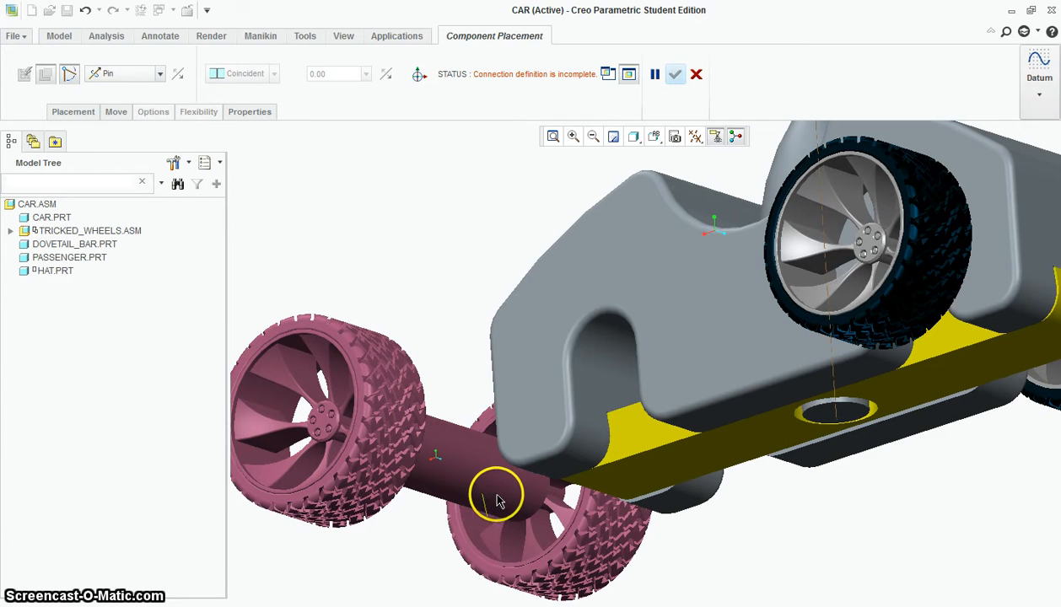
click(518, 506)
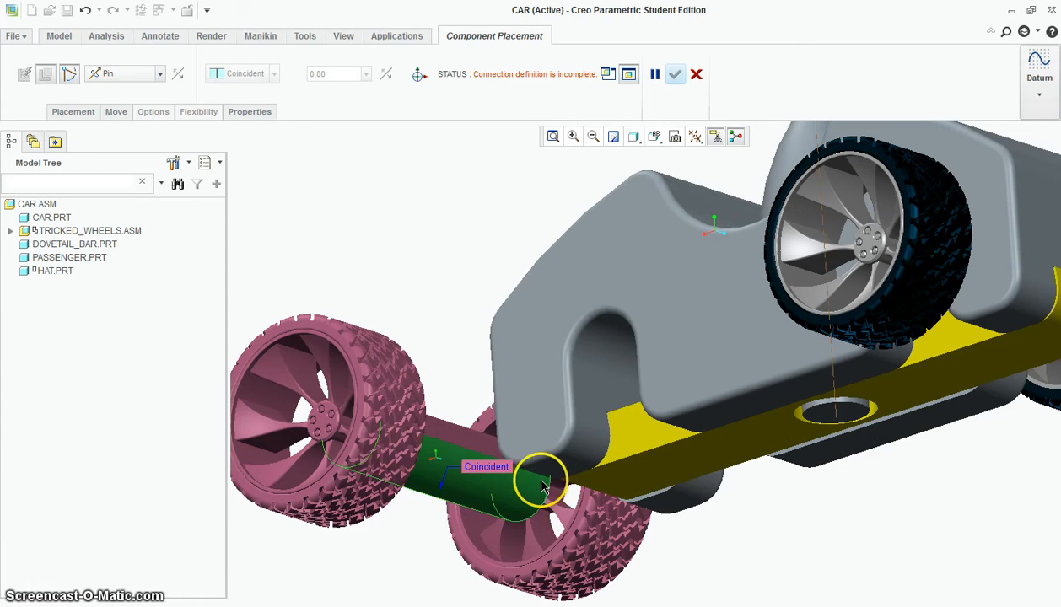
click(614, 343)
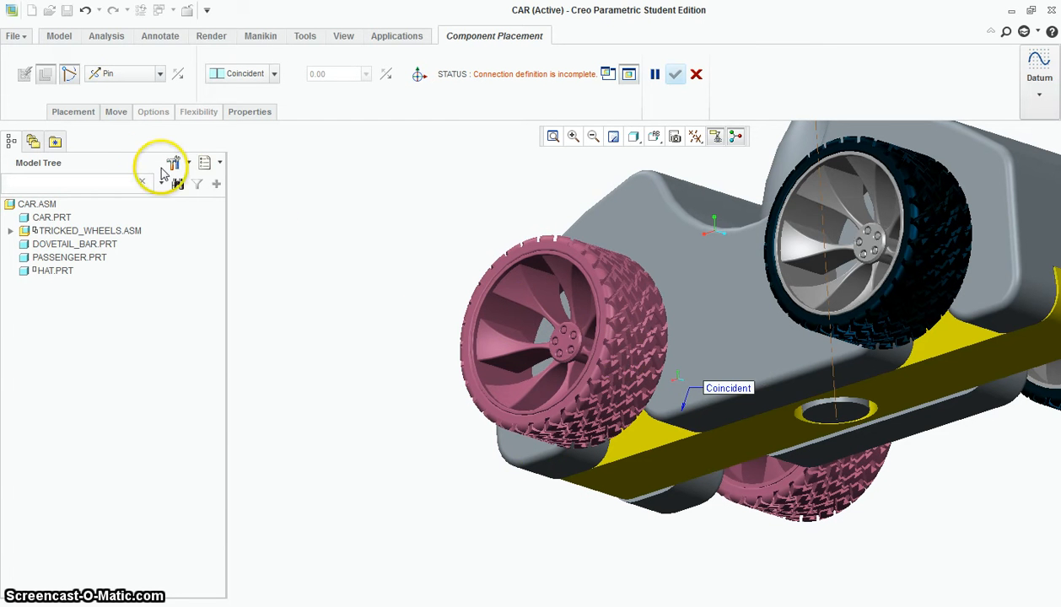
Define the pin's translation by matching the inner face of one new wheel to the adjacent side face of the car body.
click(74, 112)
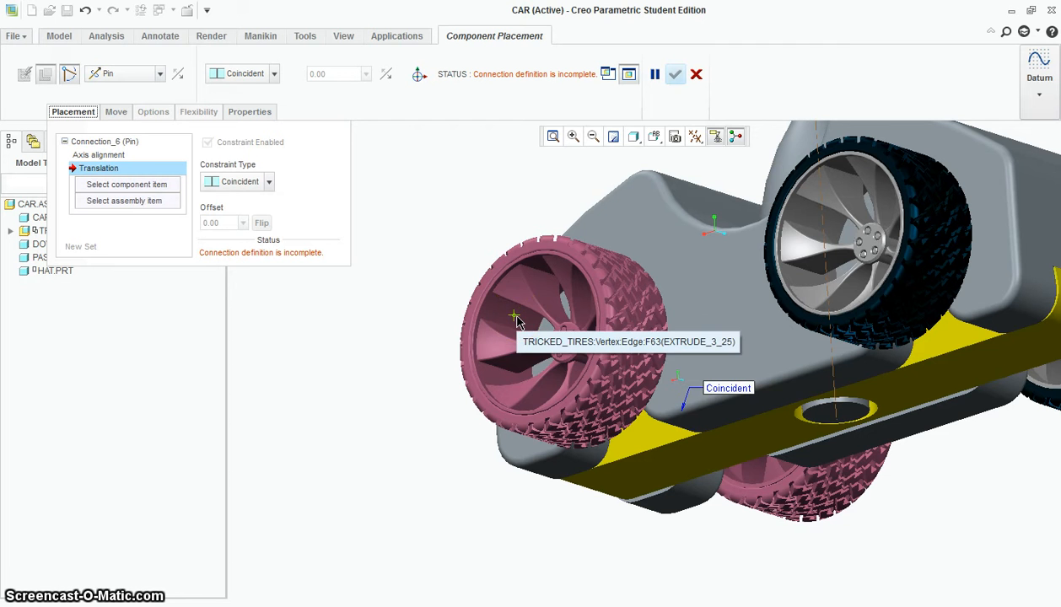
click(73, 111)
middle_drag(661, 305, 772, 372)
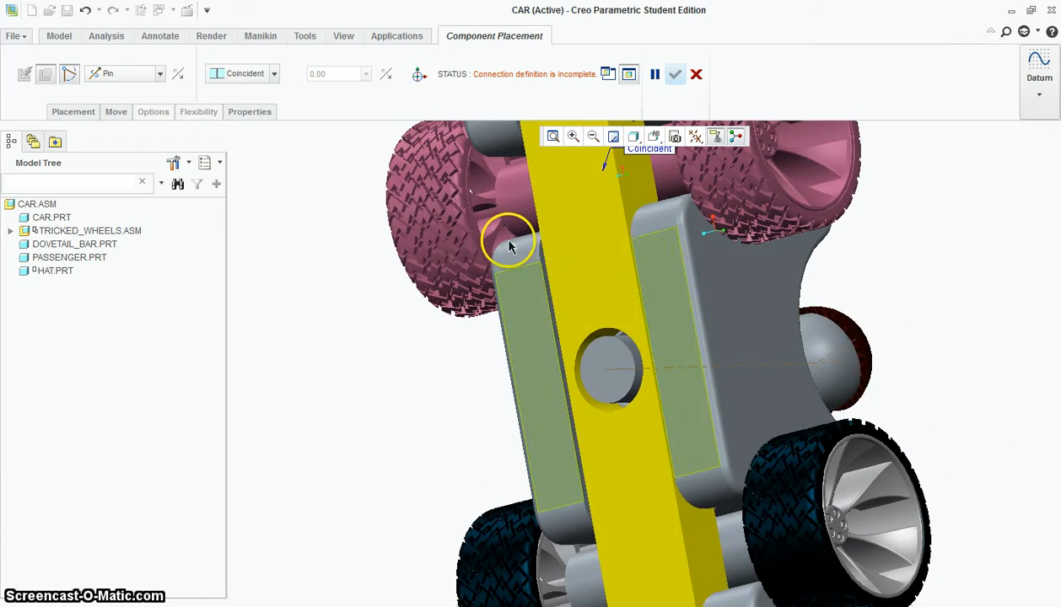
scroll(485, 216, down, 5)
scroll(485, 215, down, 2)
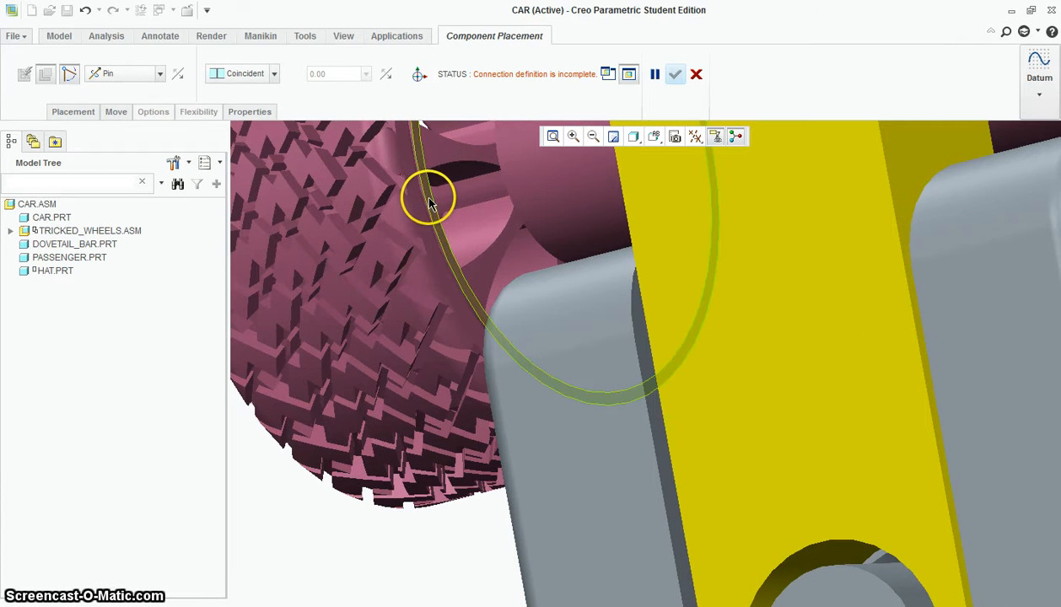
click(427, 196)
scroll(422, 249, up, 5)
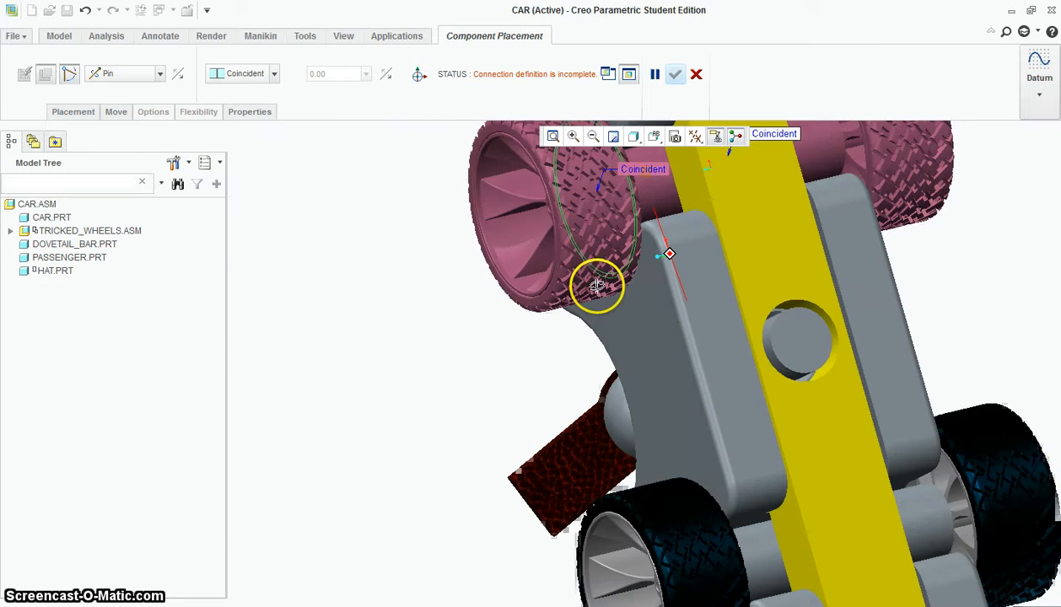
middle_drag(596, 286, 619, 303)
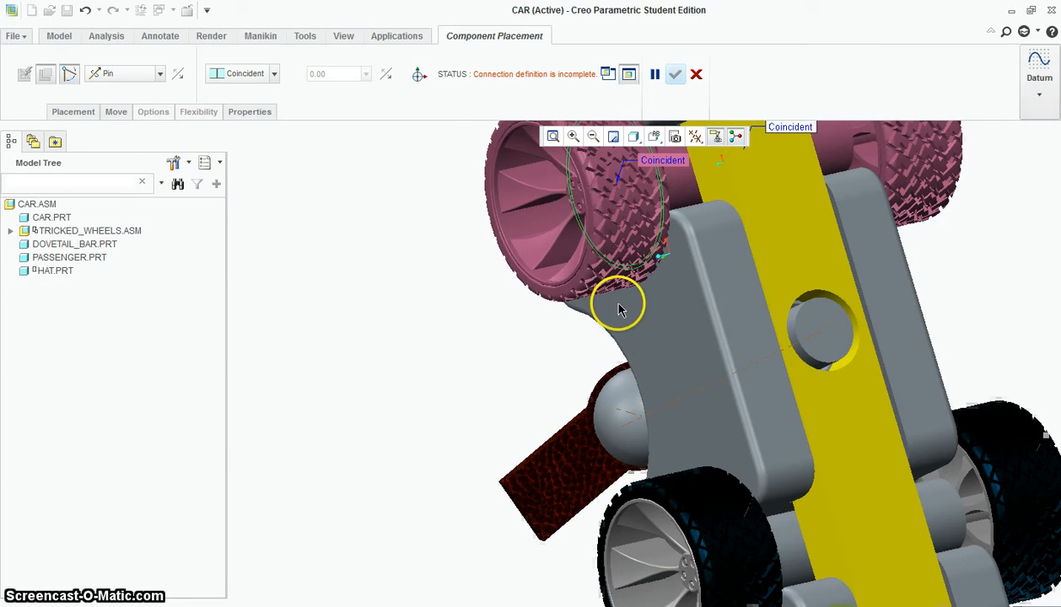
click(685, 330)
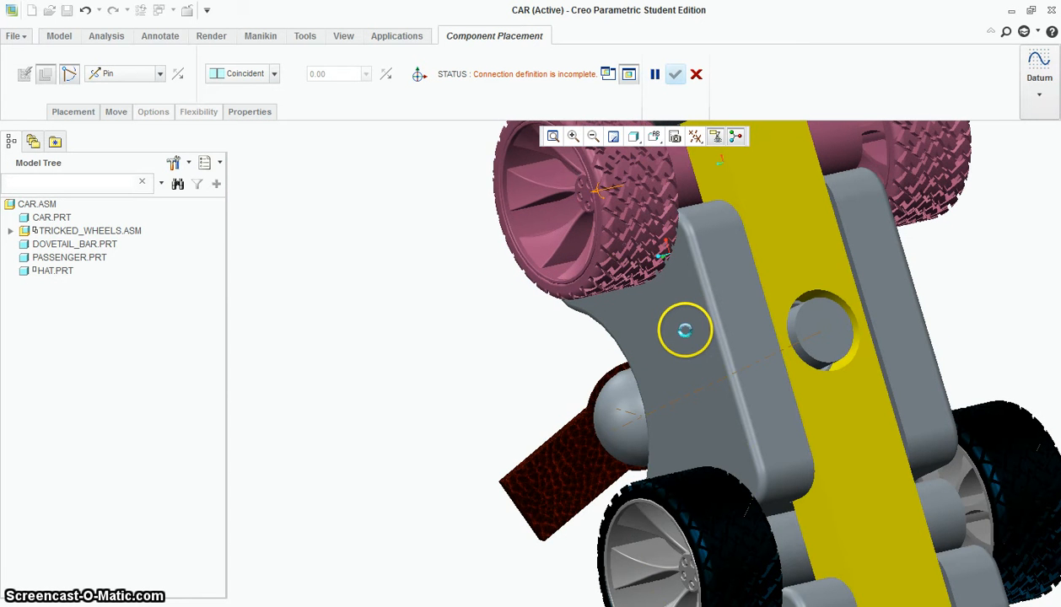
Change the translation constraint to Distance with an offset of 2.5 and accept the wheel set's placement.
scroll(685, 330, up, 5)
middle_drag(931, 337, 884, 334)
scroll(885, 334, down, 2)
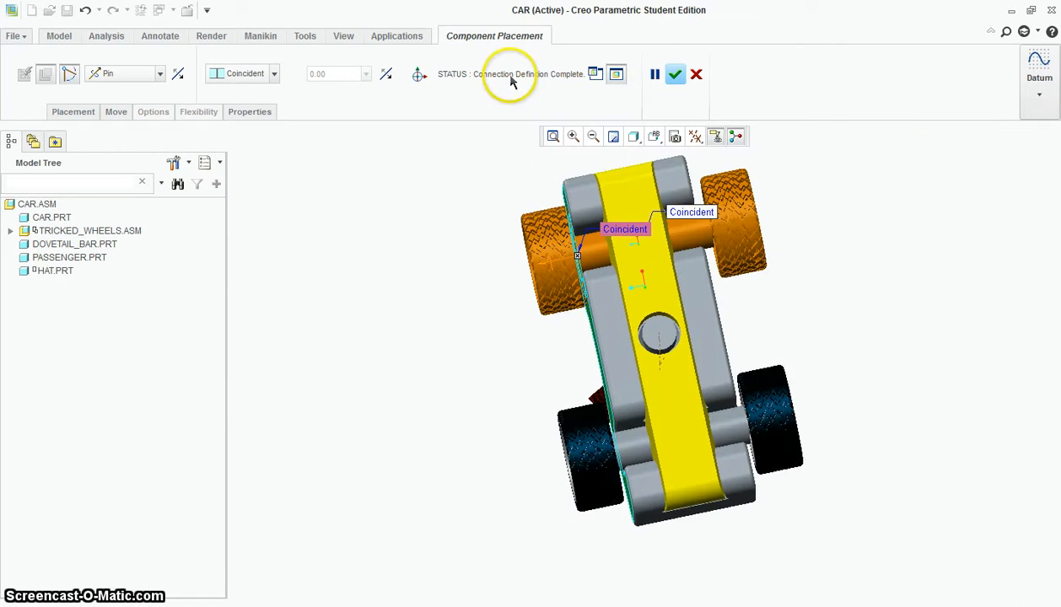
click(273, 74)
click(266, 91)
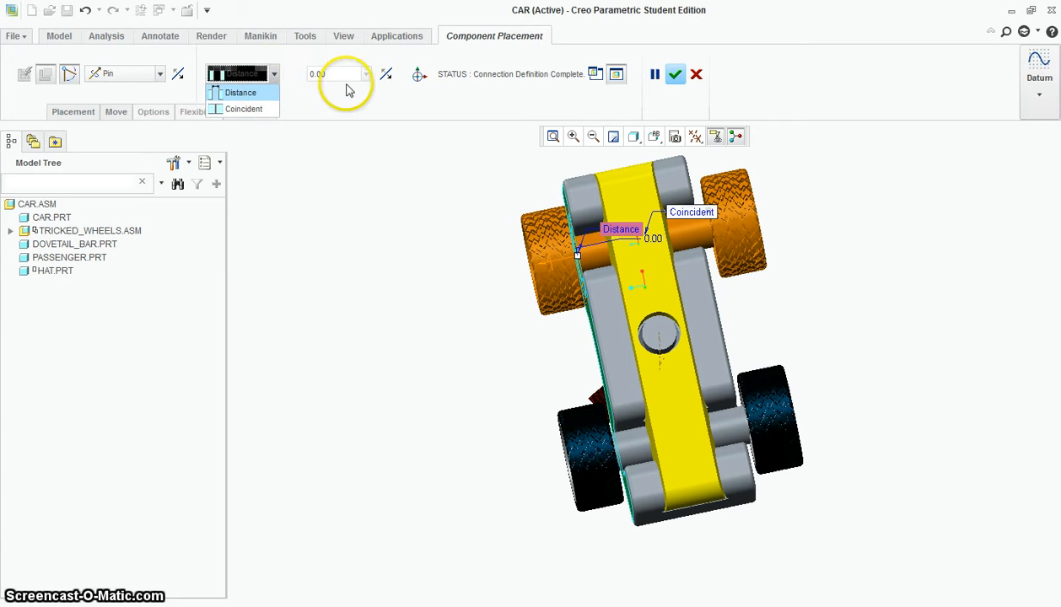
drag(341, 74, 295, 78)
text(2.)
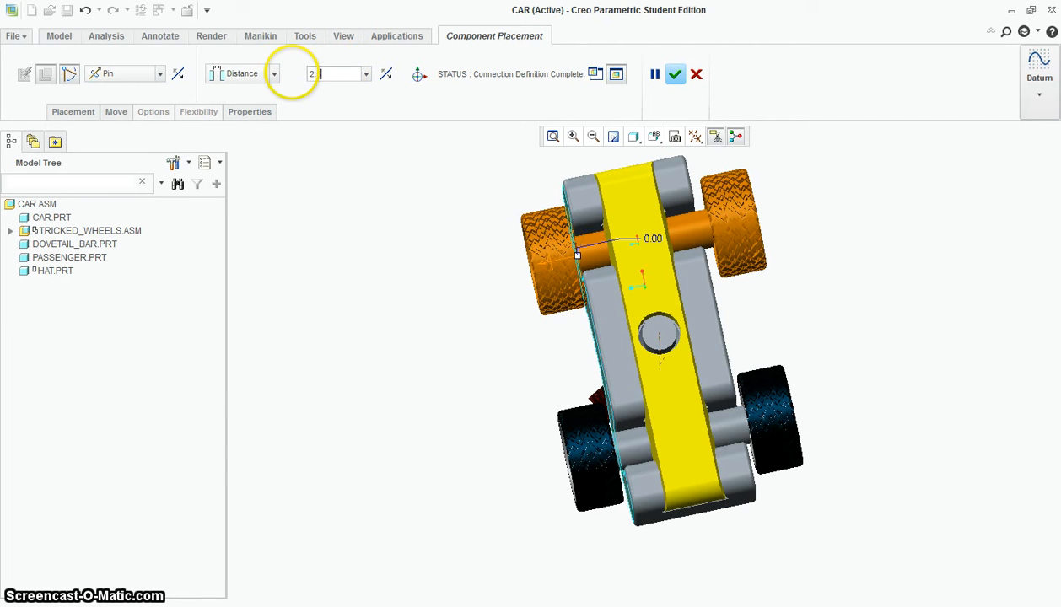
text(5)
key(Return)
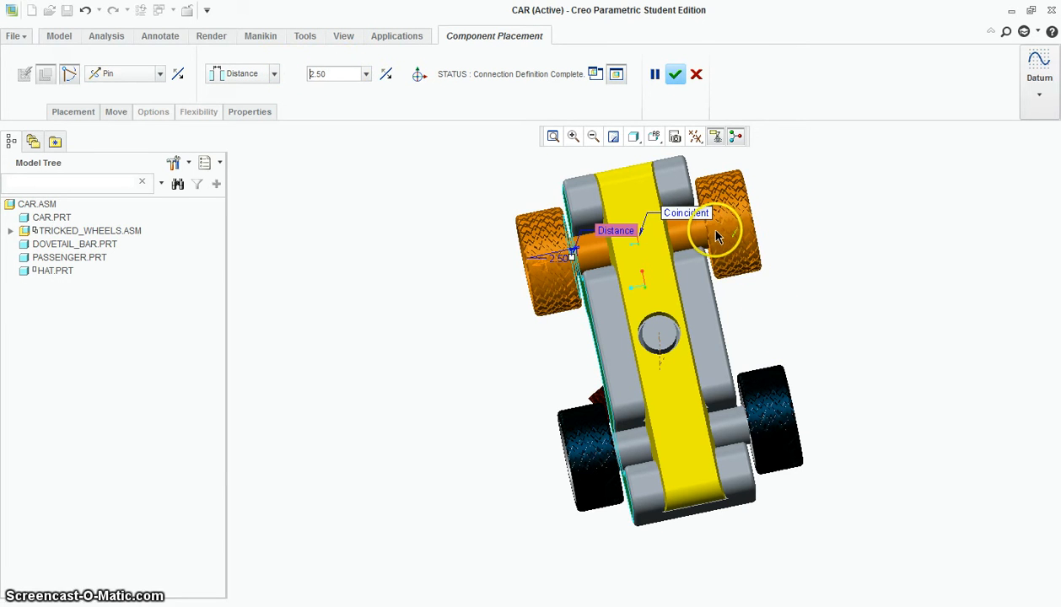
middle_drag(694, 243, 664, 313)
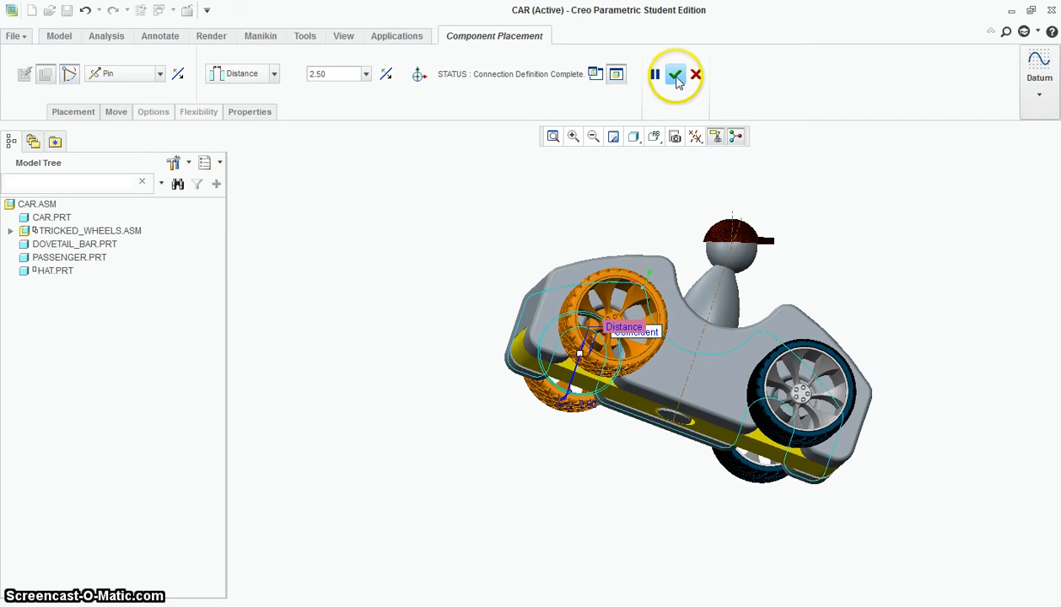
mouse_move(831, 394)
ctrl+alt+middle_down()
mouse_move(636, 296)
mouse_move(722, 312)
ctrl+alt+middle_up()
middle_click(714, 289)
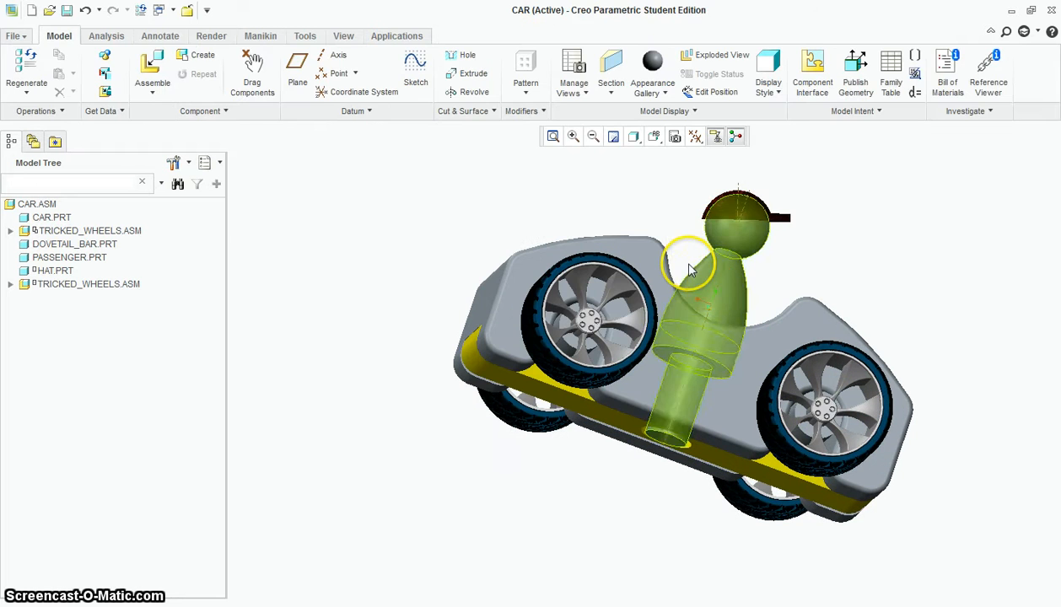
Enter the Mechanism application and create a servo motor driven by the new wheel set's pin rotation axis, Connection_6.
click(410, 36)
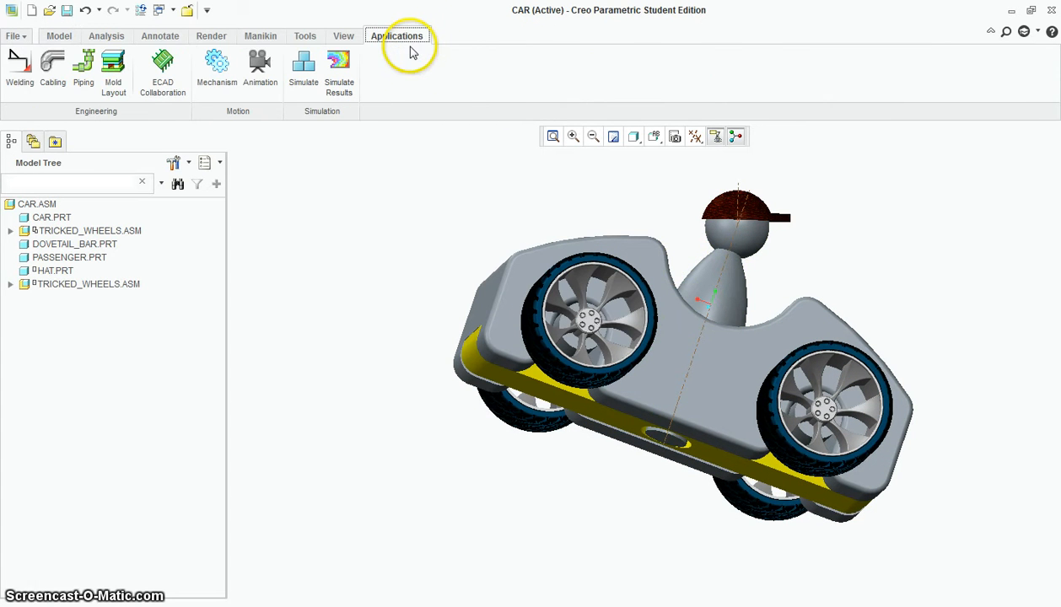
click(224, 68)
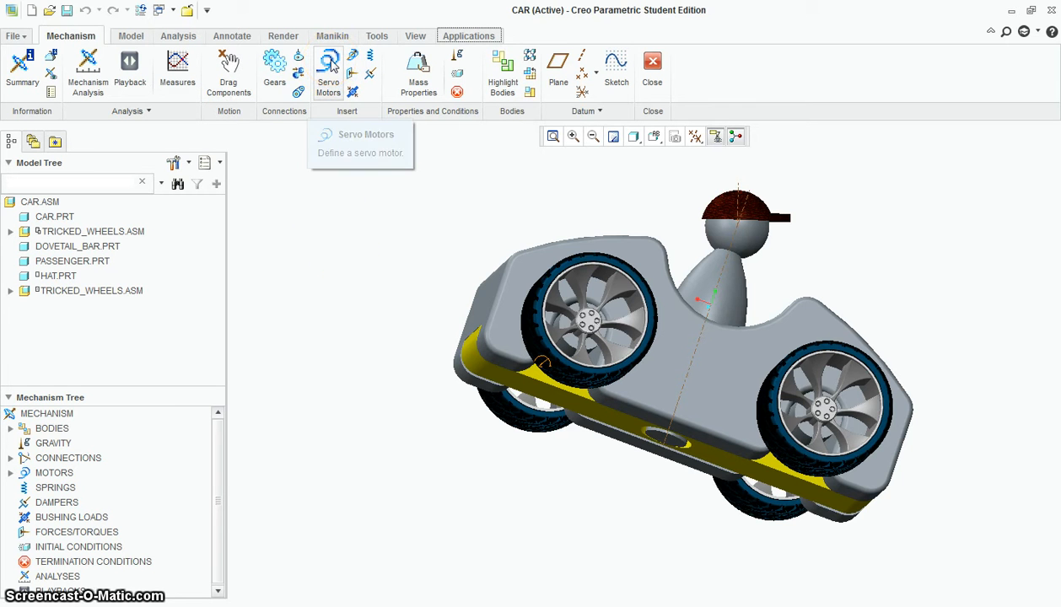
click(330, 65)
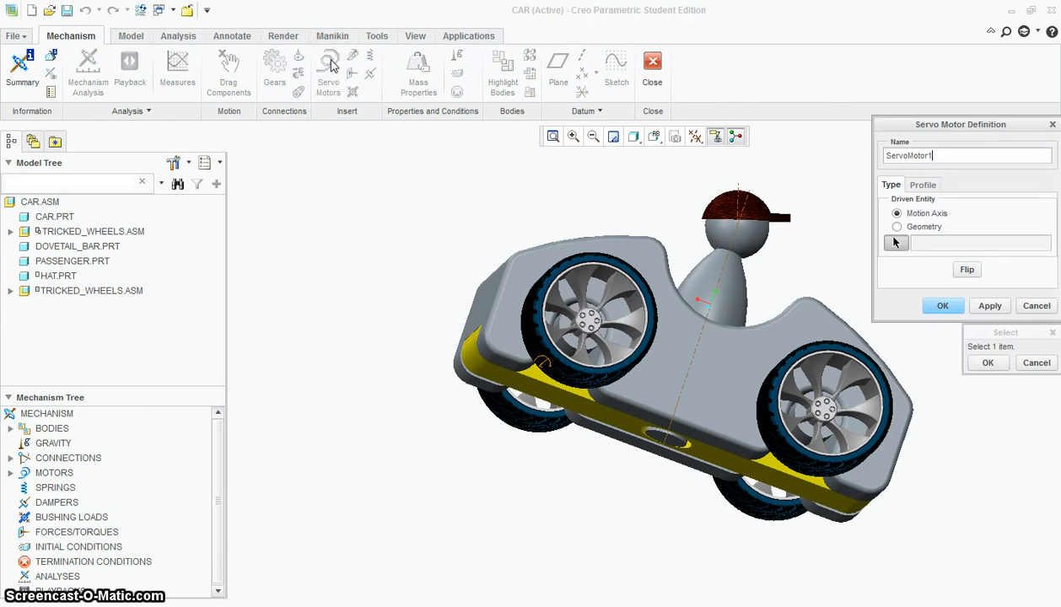
scroll(540, 430, down, 2)
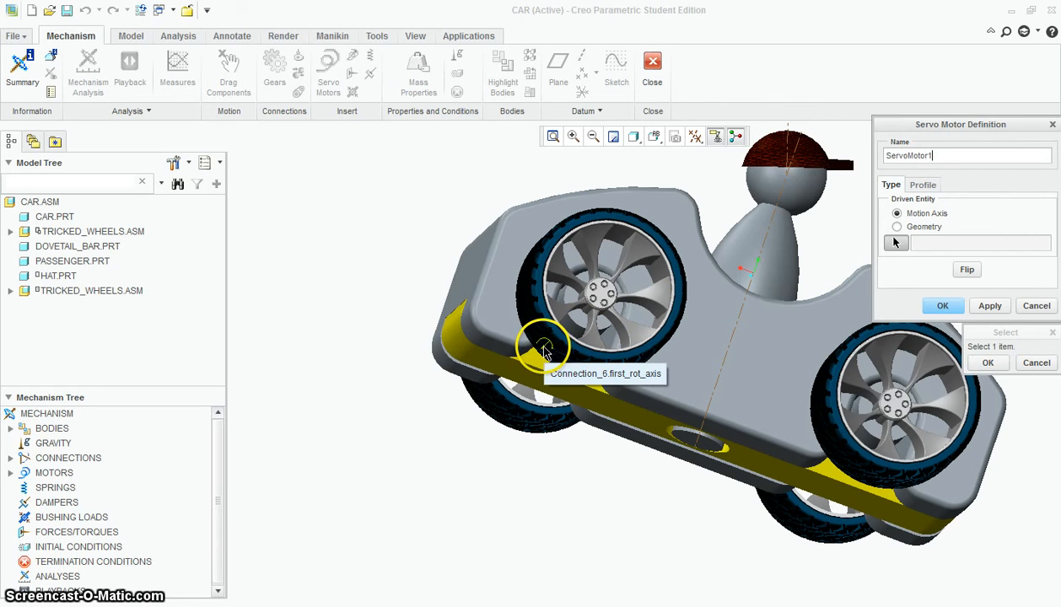
click(545, 351)
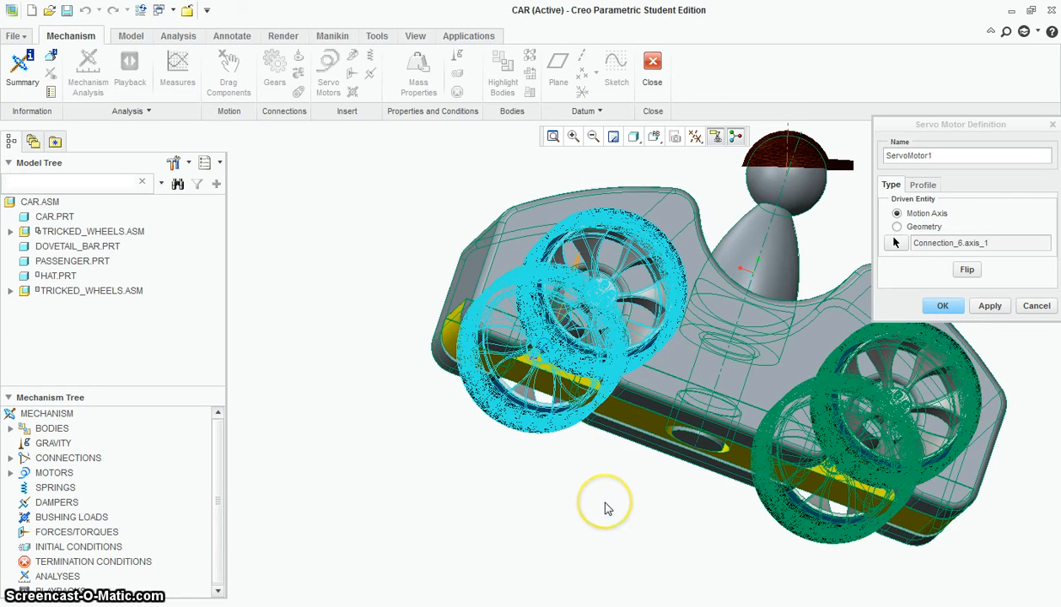
Set the servo motor profile to Velocity with a constant magnitude of 15 deg/sec and apply the definition.
click(924, 185)
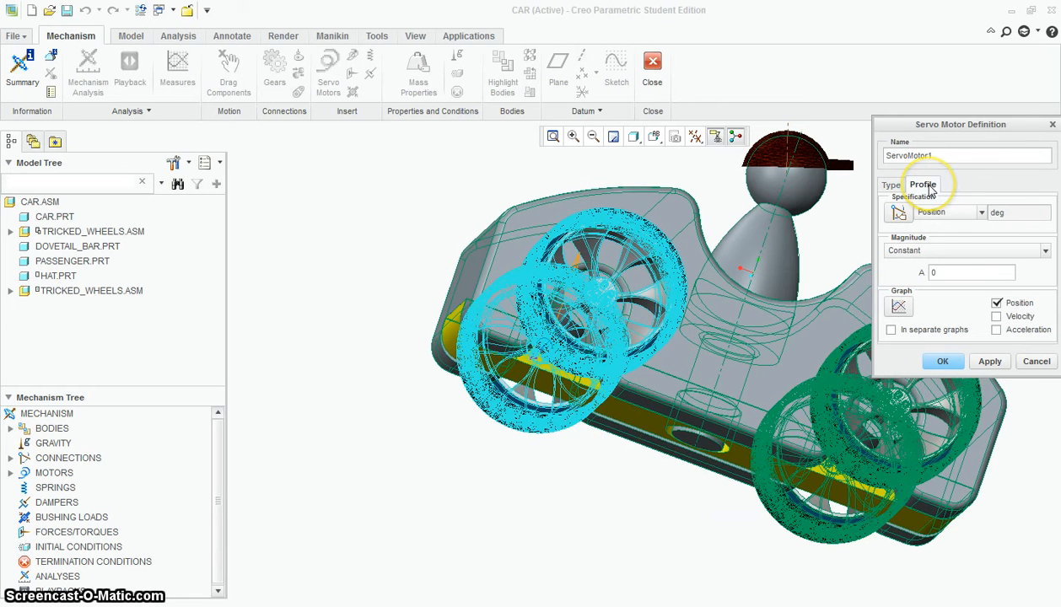
click(967, 215)
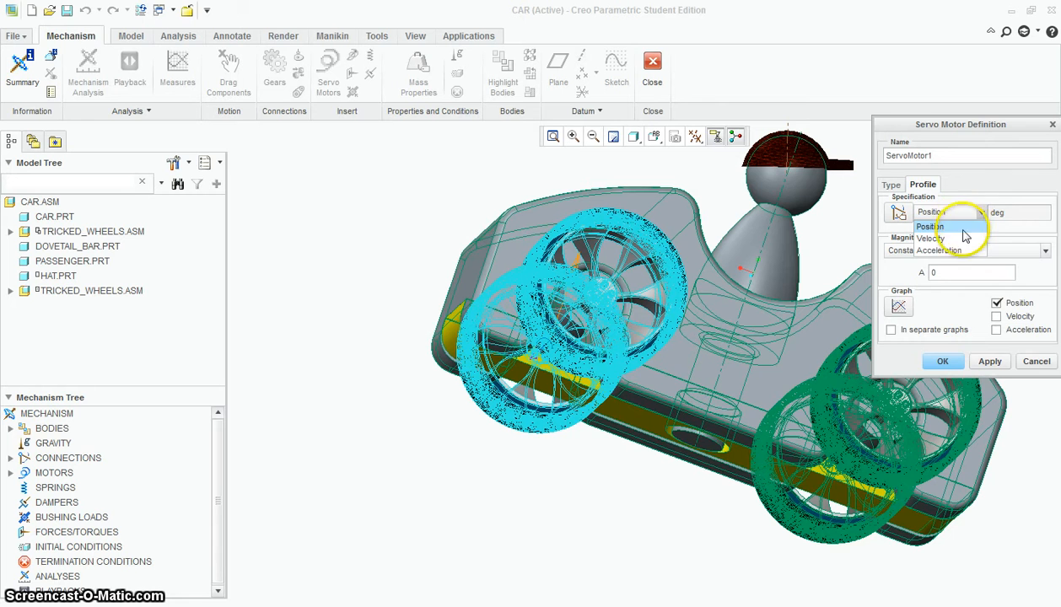
click(961, 241)
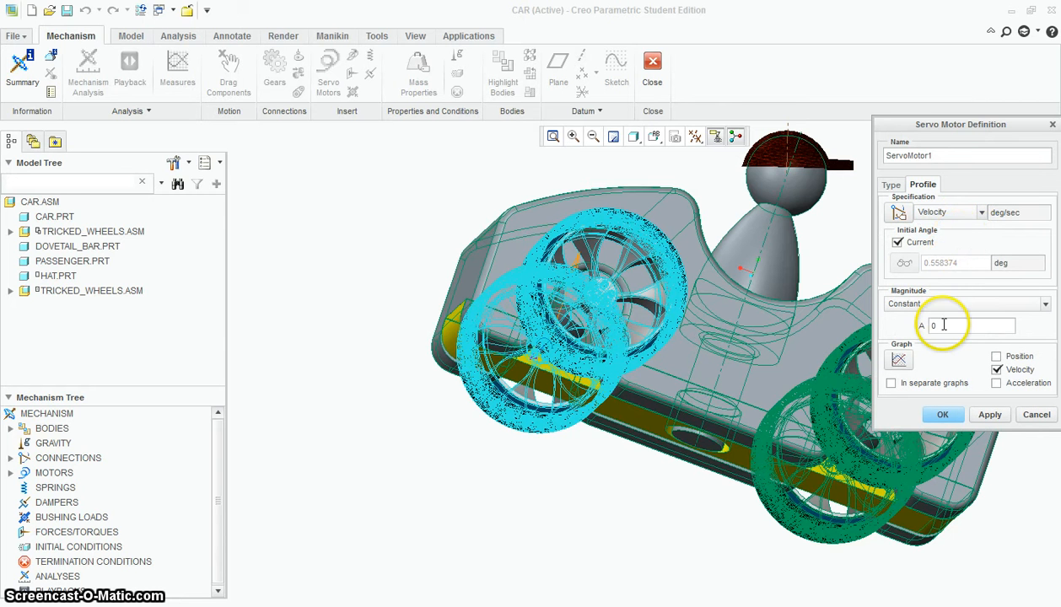
drag(940, 326, 911, 327)
text(15)
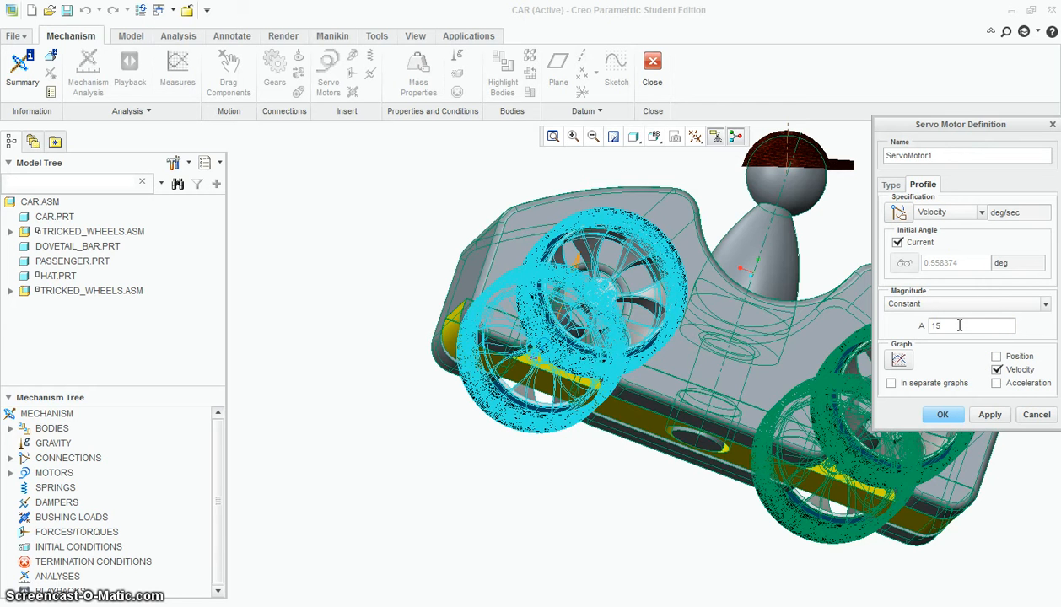
click(989, 415)
click(942, 414)
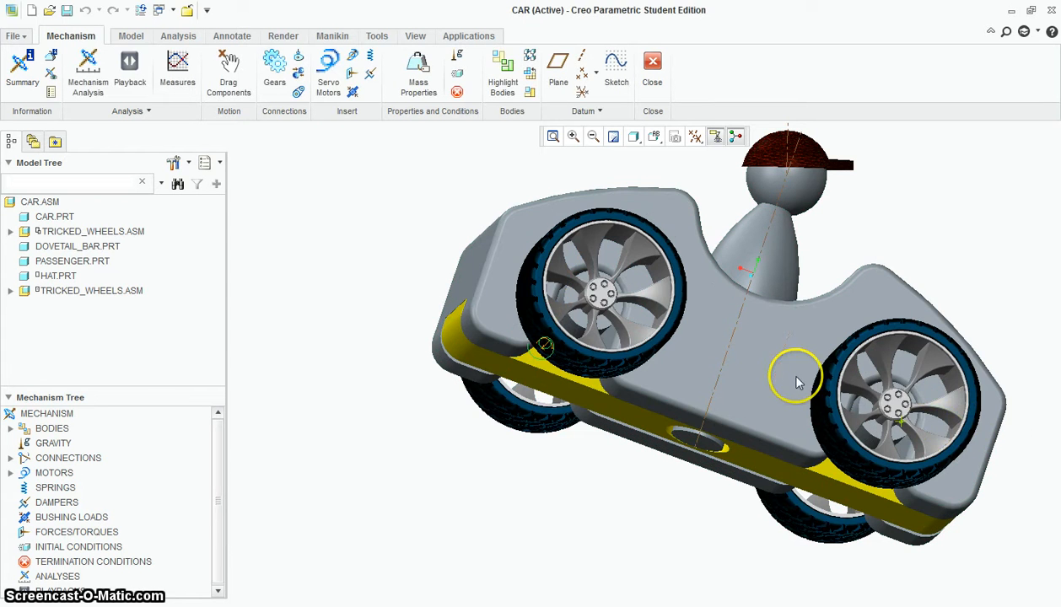
scroll(540, 361, down, 3)
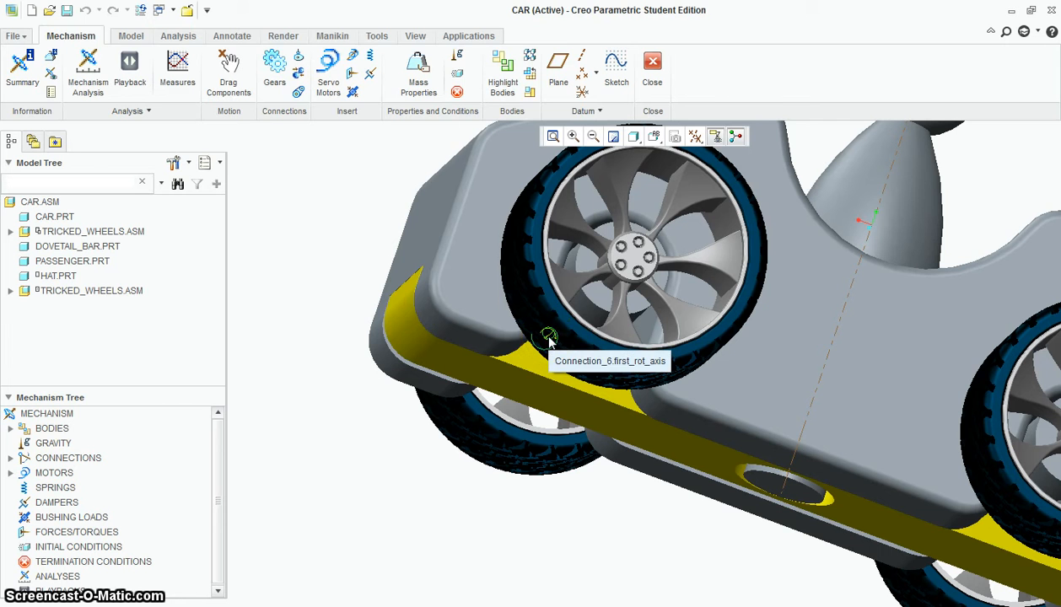
Expand the mechanism's motors down to the individual servo motors and inspect the newly defined one.
click(10, 473)
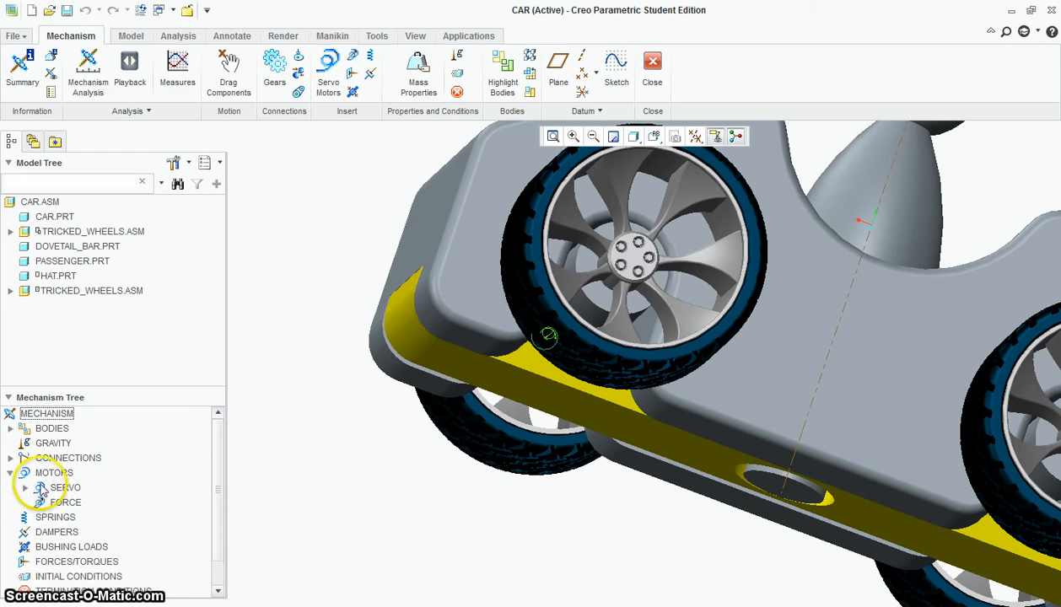
click(26, 488)
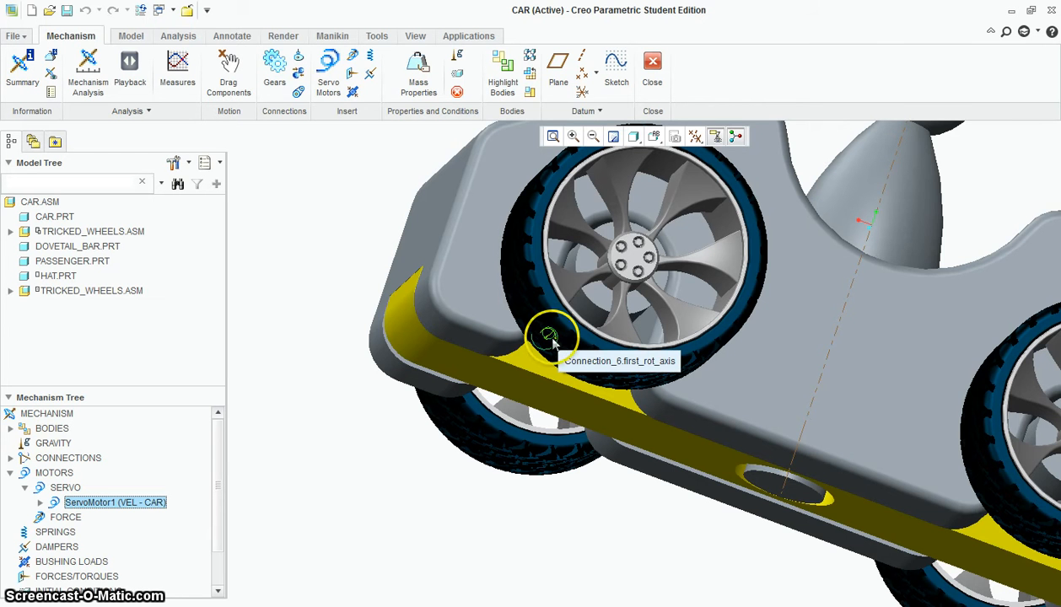
scroll(549, 337, down, 2)
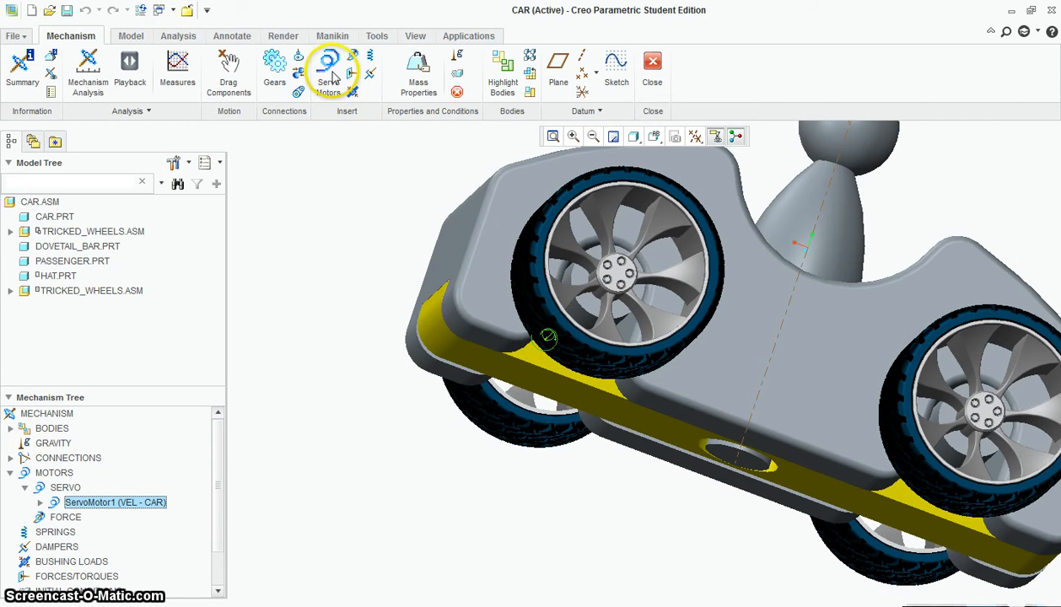
Create a Position mechanism analysis with an end time of 15, run it and accept the definition.
click(90, 72)
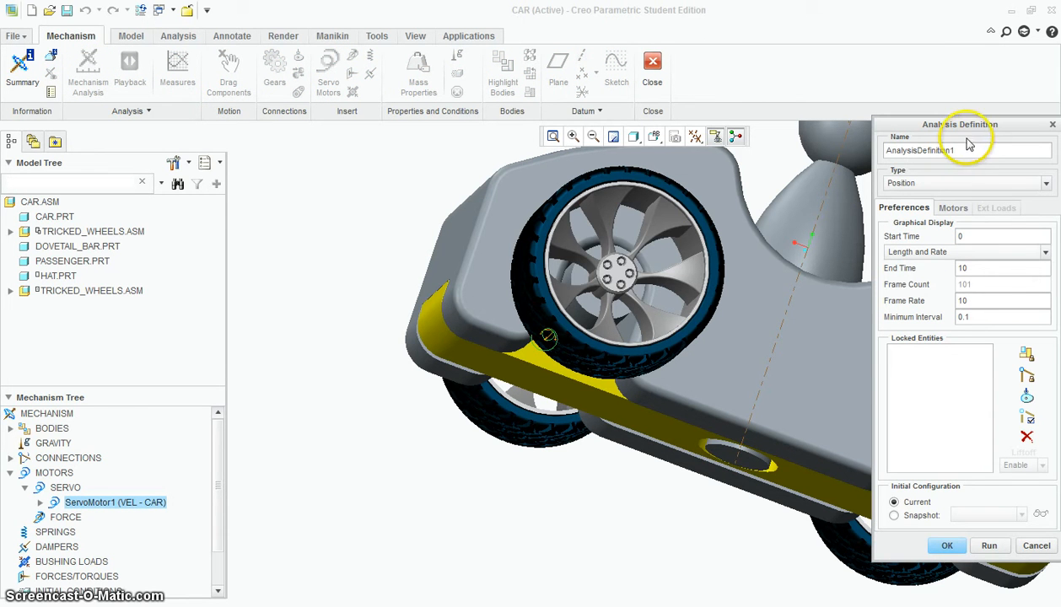
scroll(342, 318, up, 2)
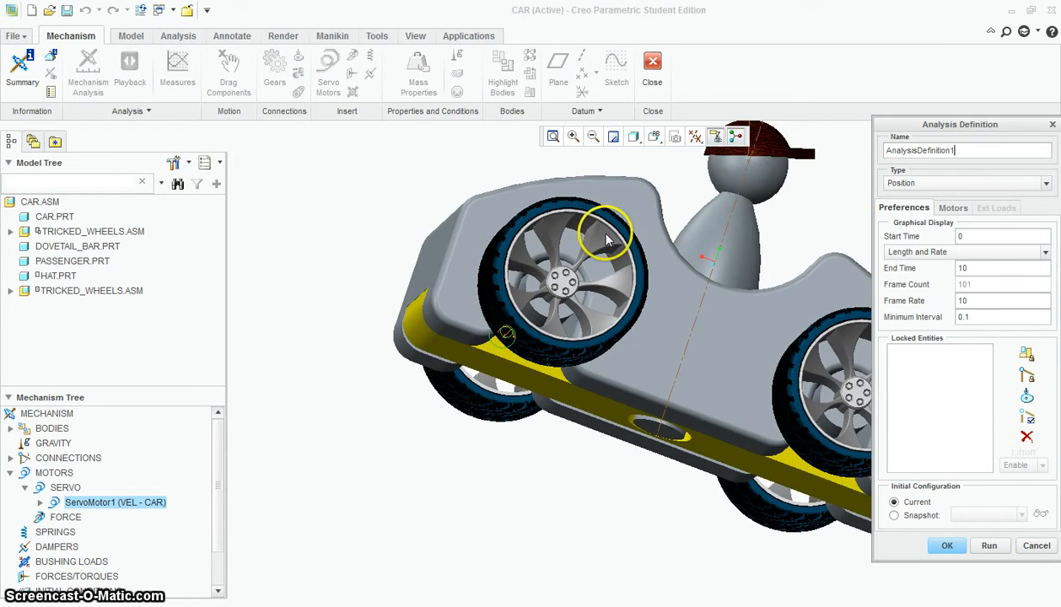
scroll(606, 239, down, 2)
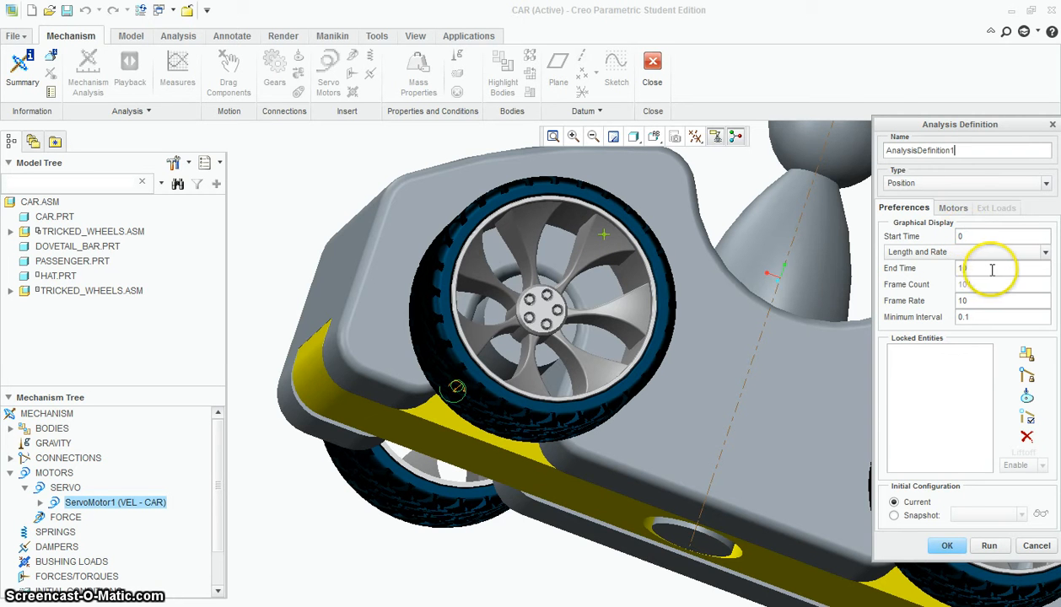
drag(972, 268, 942, 277)
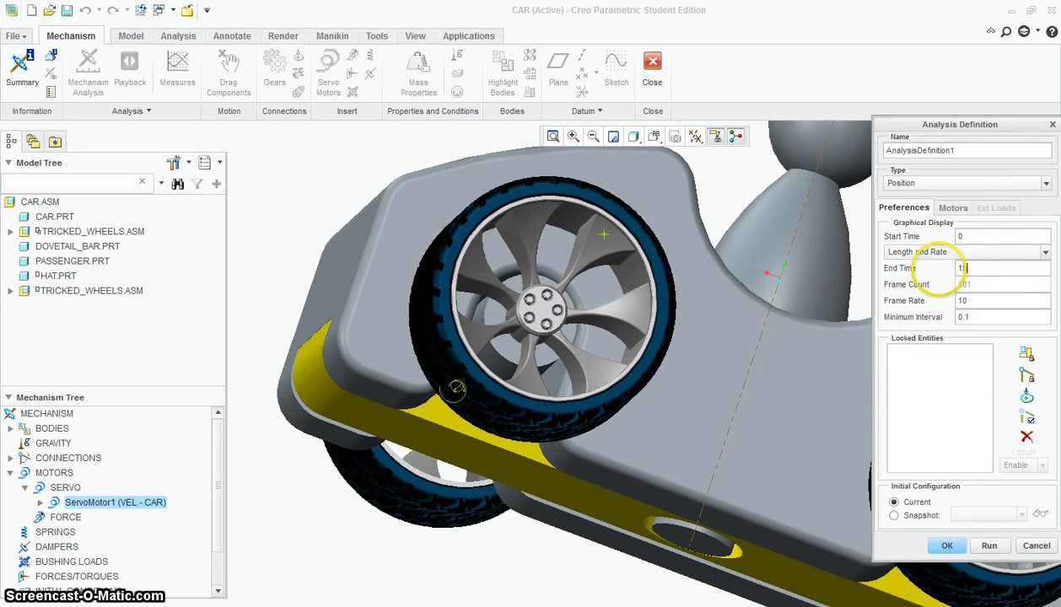
click(988, 546)
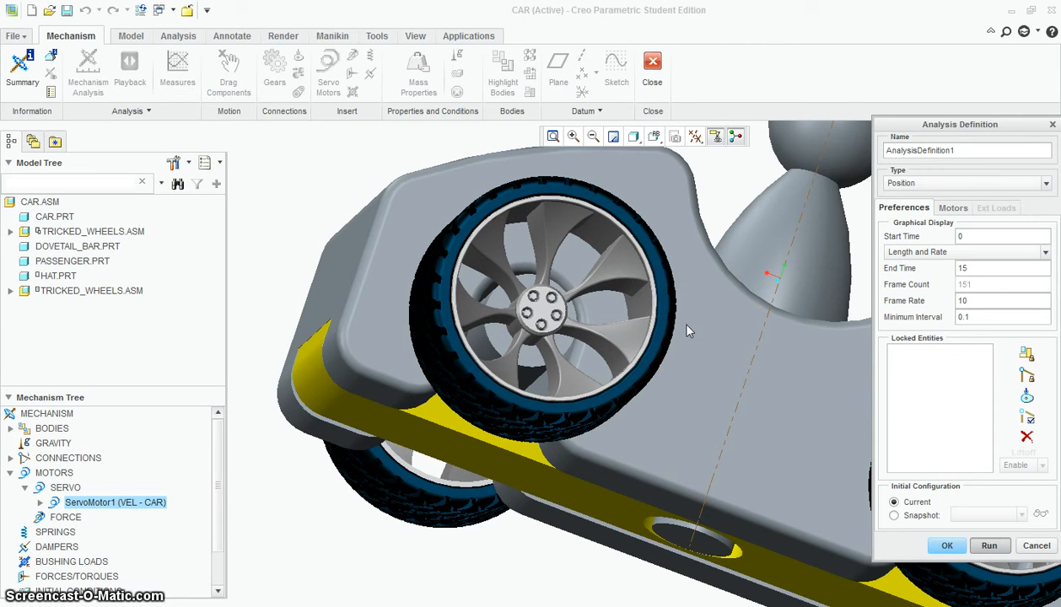
click(948, 547)
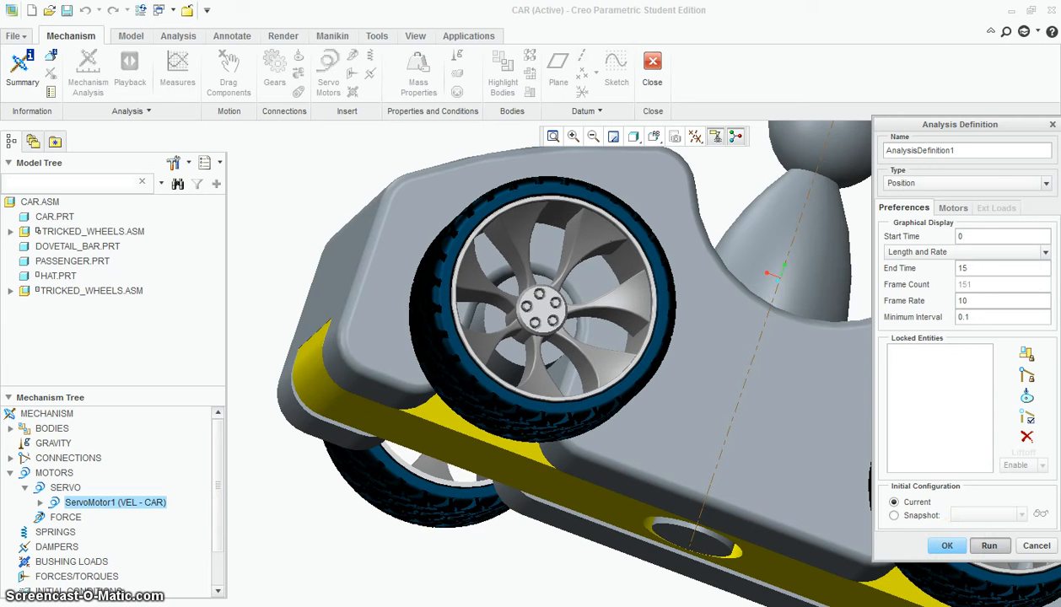
click(948, 546)
scroll(591, 329, down, 2)
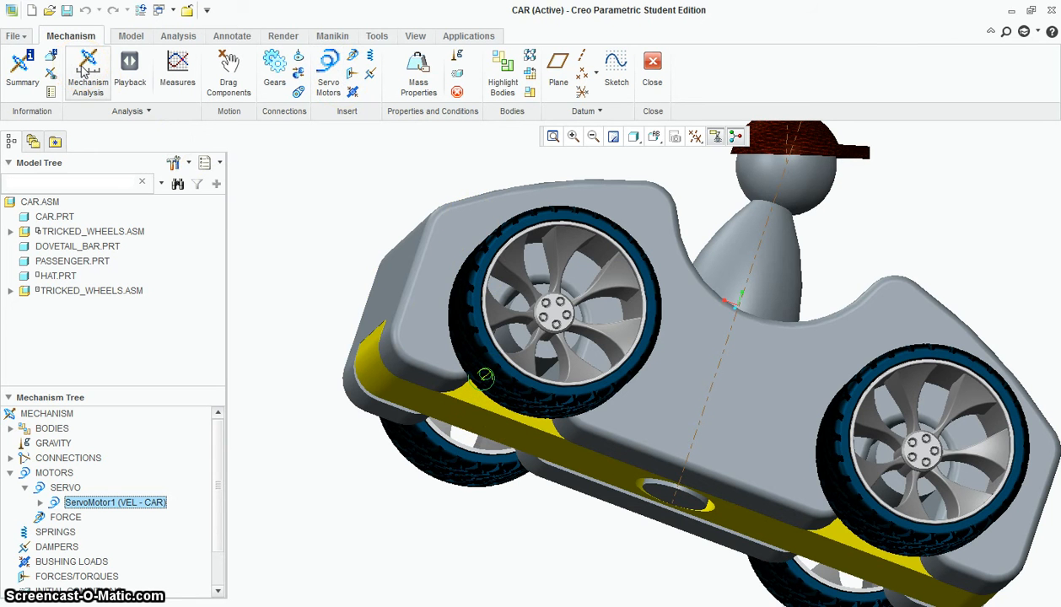
Play back the analysis result set at maximum speed and open the capture settings for the animation.
click(132, 71)
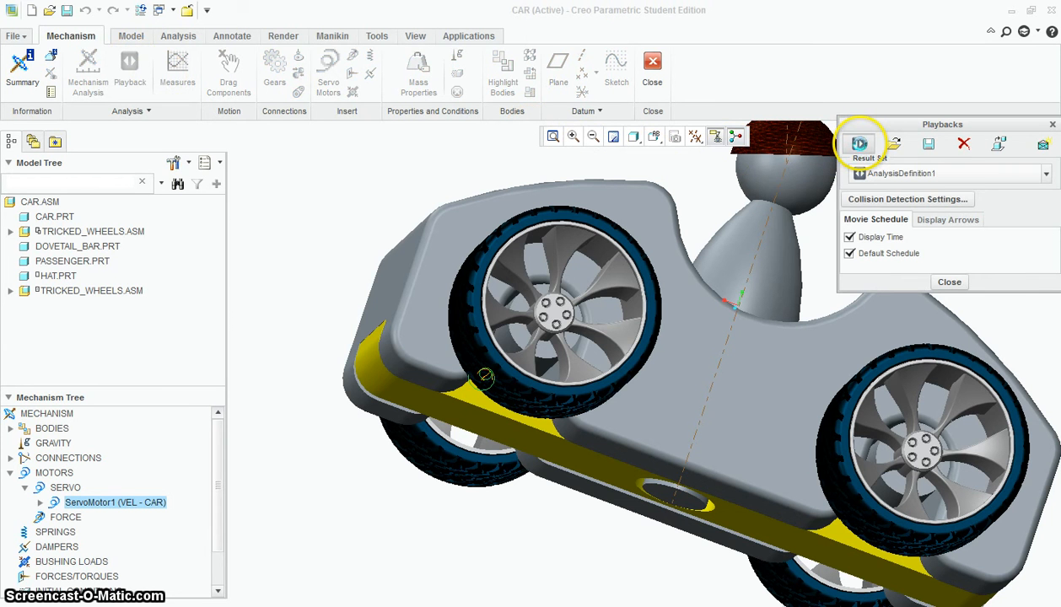
click(860, 145)
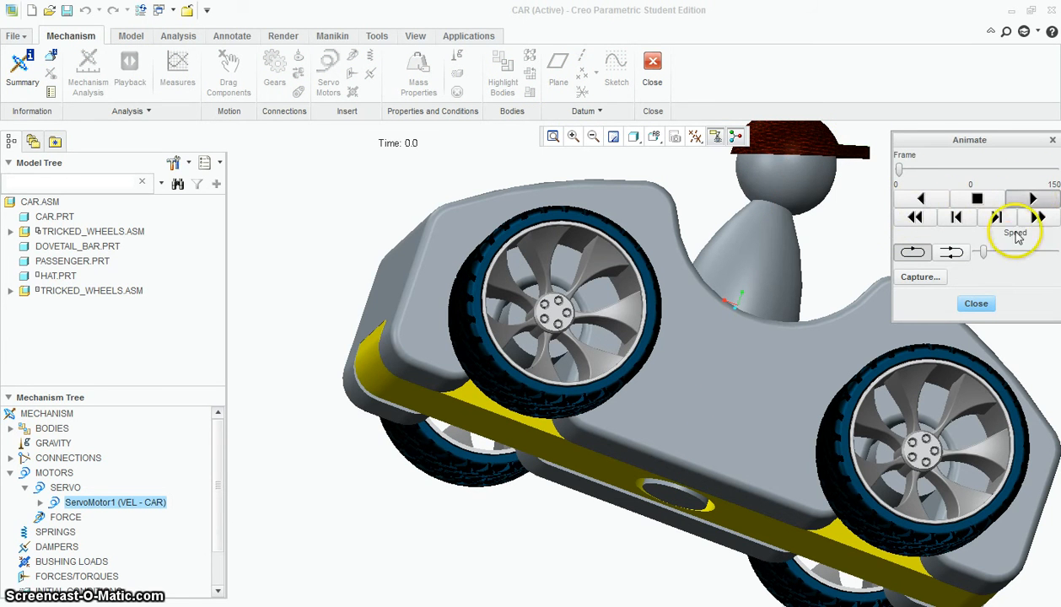
drag(983, 252, 1055, 252)
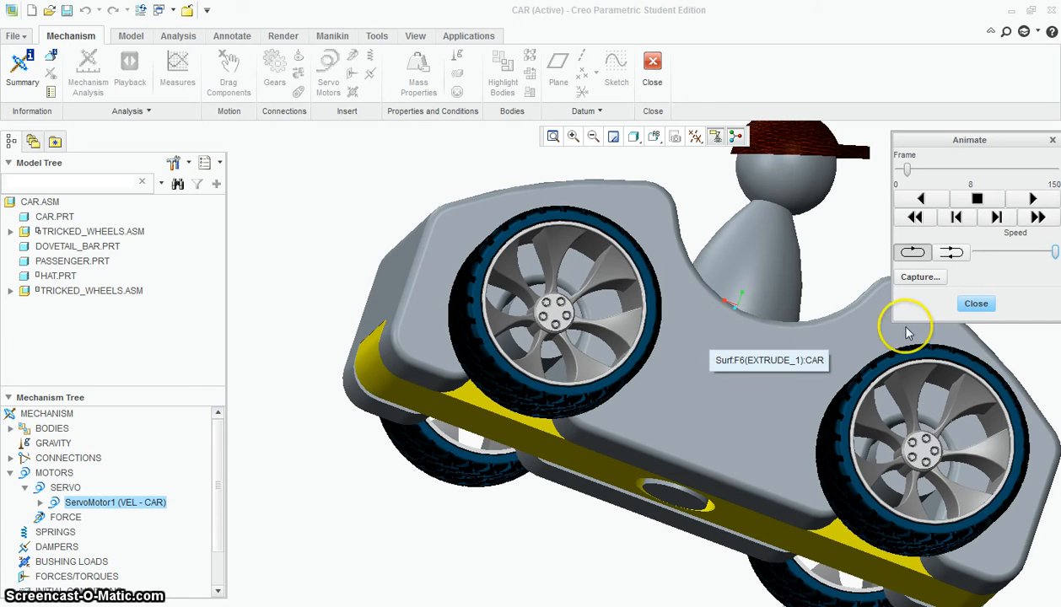
click(922, 278)
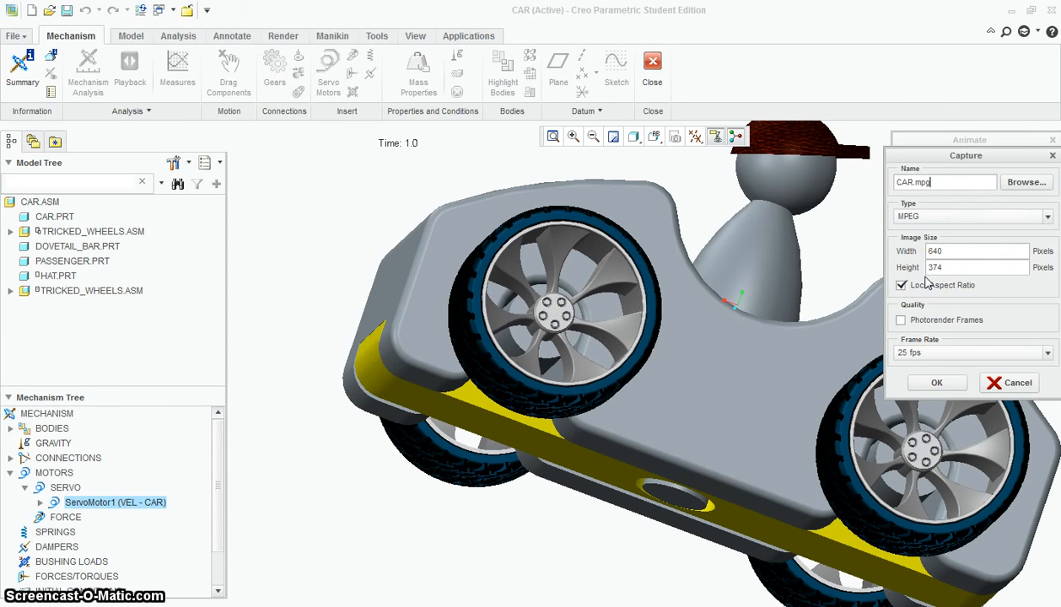
click(1017, 185)
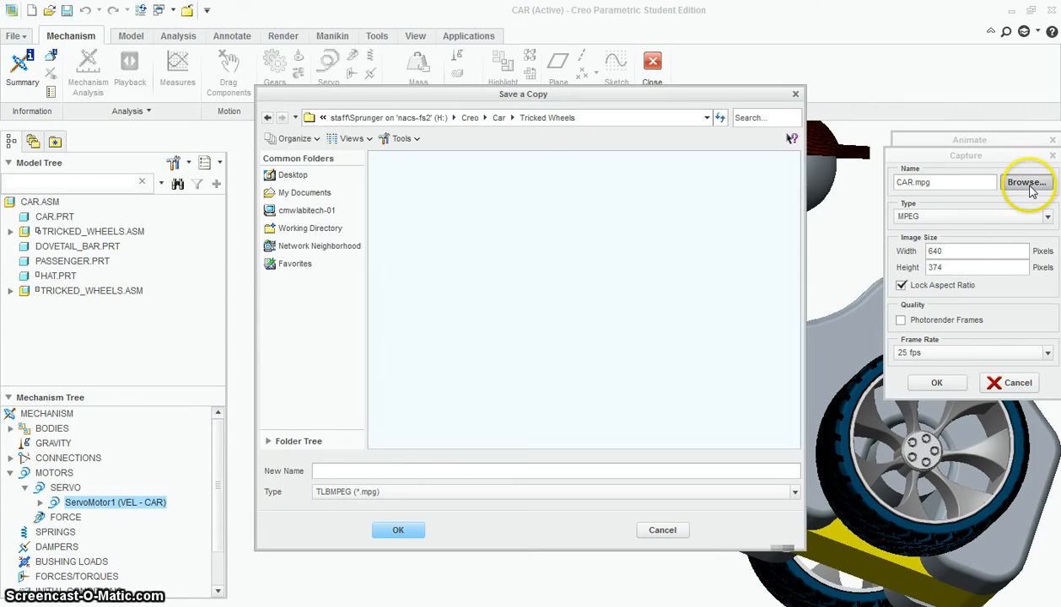
click(794, 492)
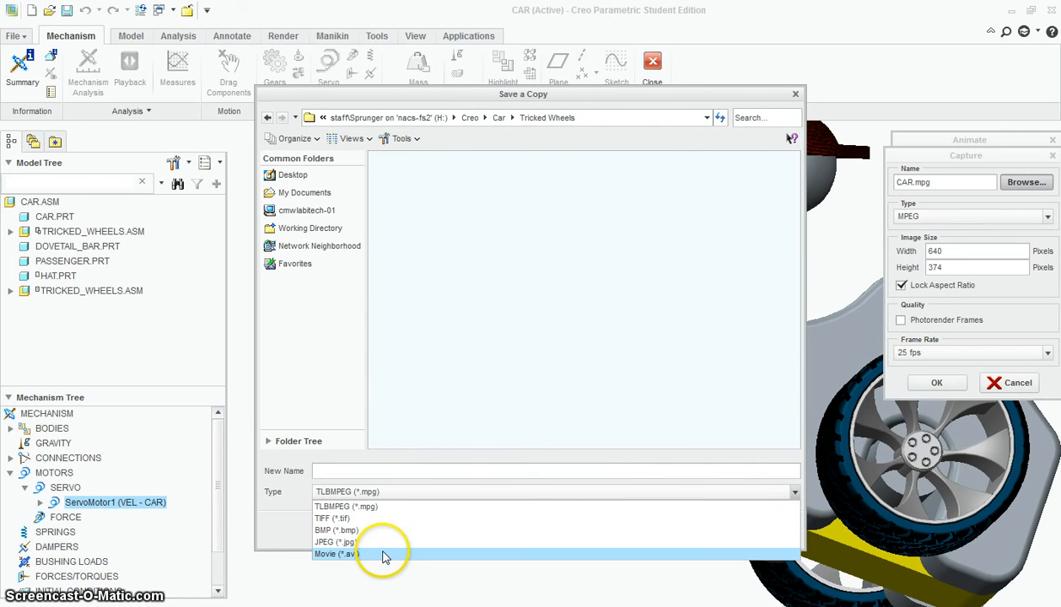
click(384, 555)
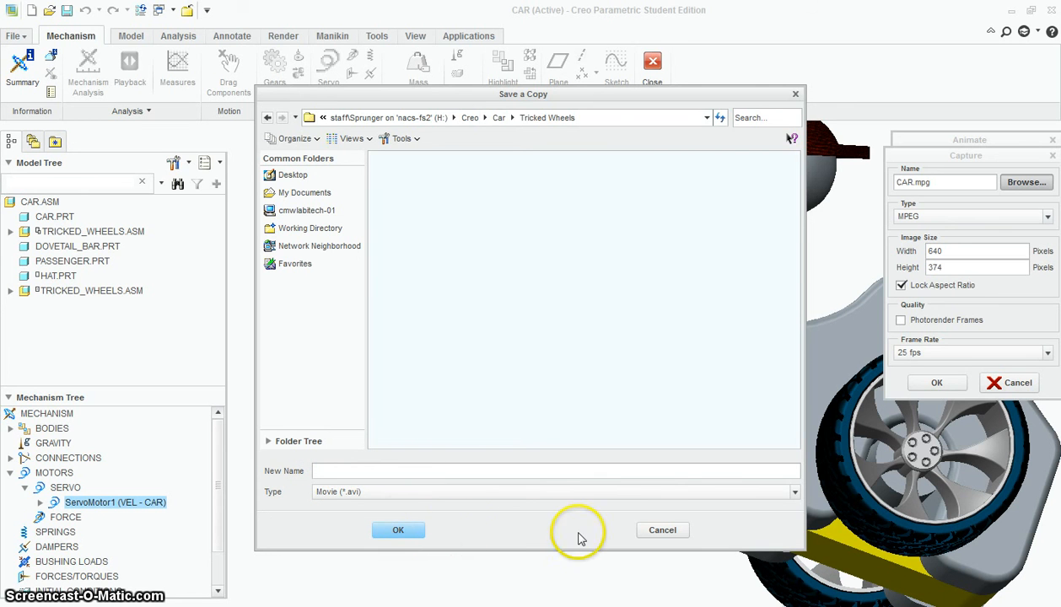
click(663, 531)
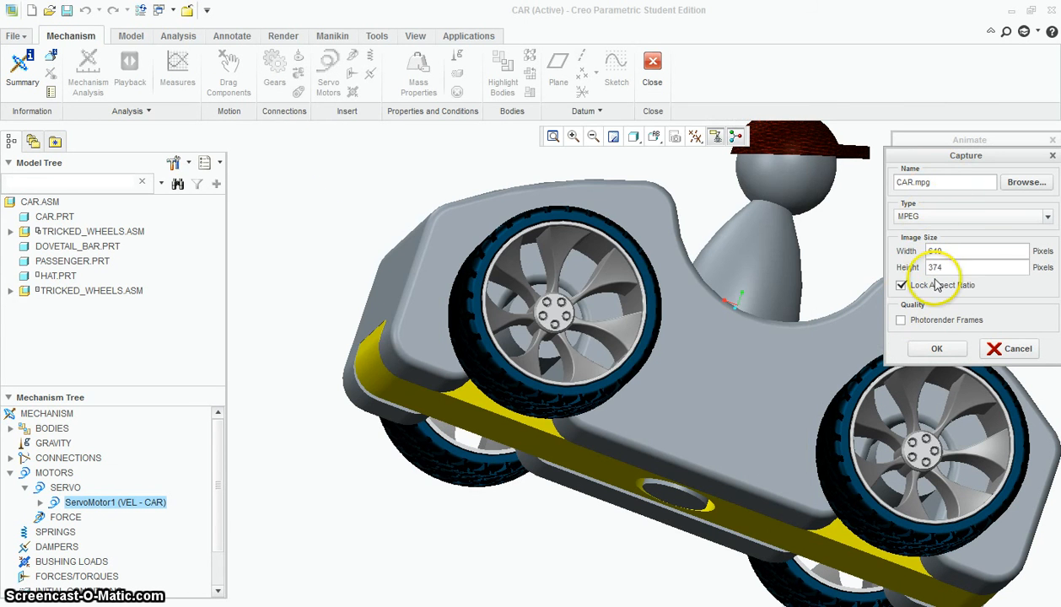